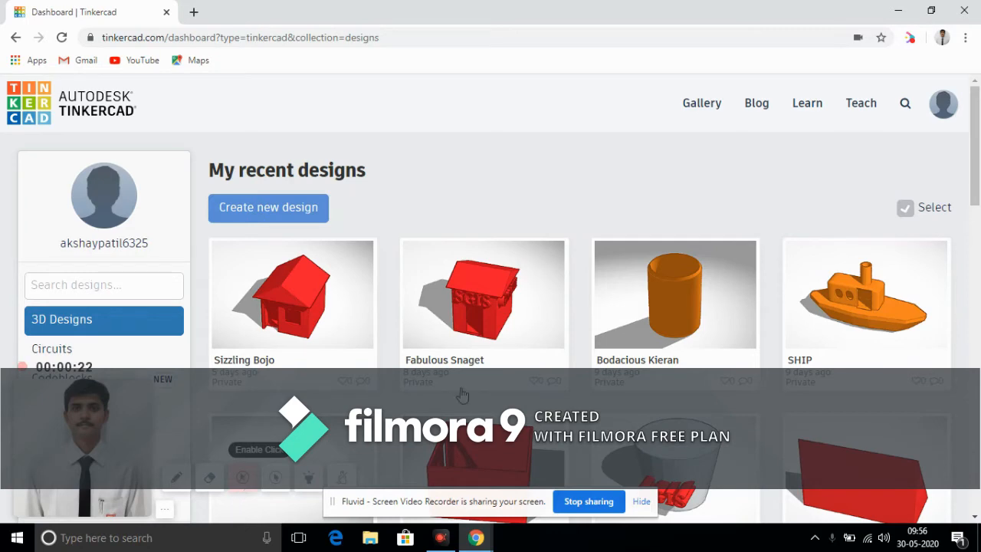
# - Switch from the 3D designs to the Circuits section and create a new circuit
pyautogui.scroll(-1, 977, 136)
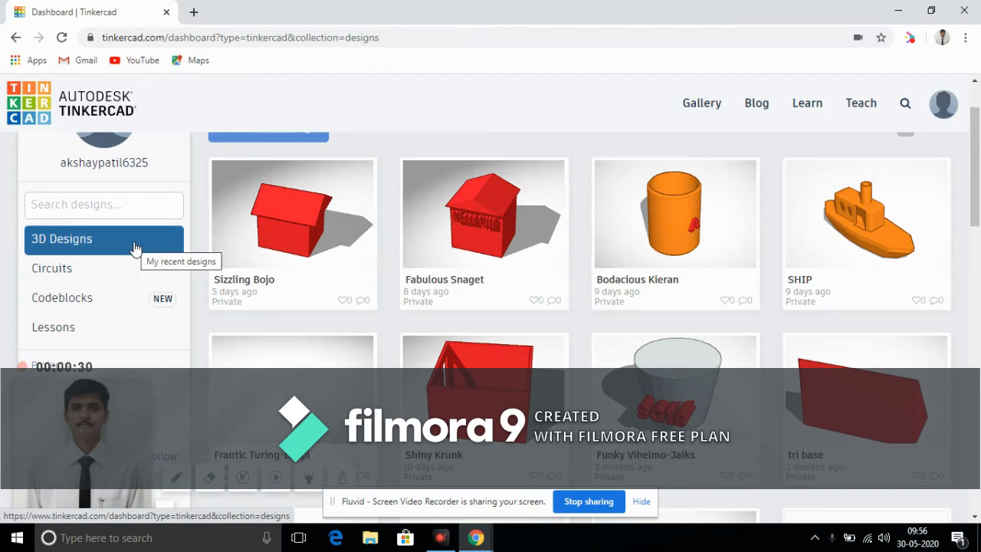
pyautogui.click(90, 275)
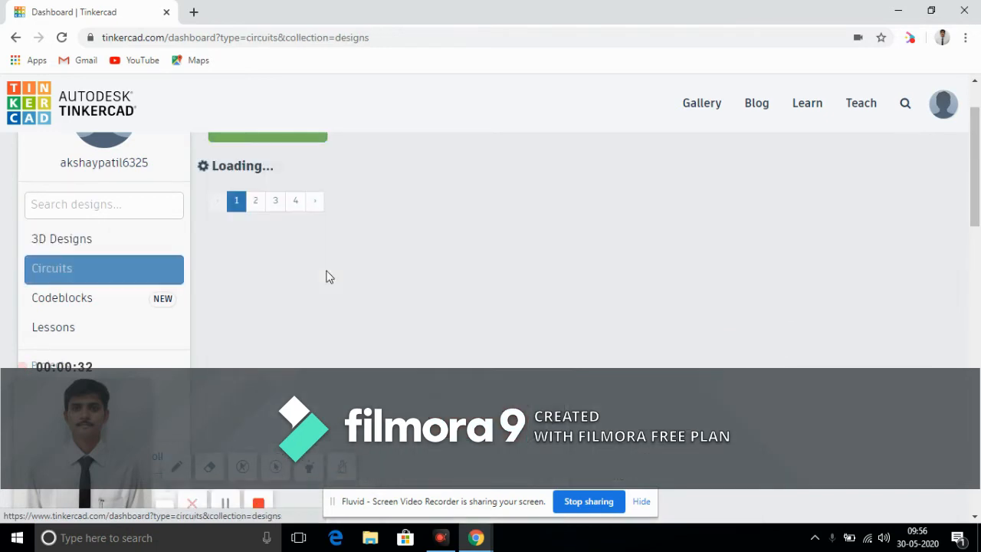
pyautogui.moveTo(978, 177); pyautogui.dragTo(980, 154)
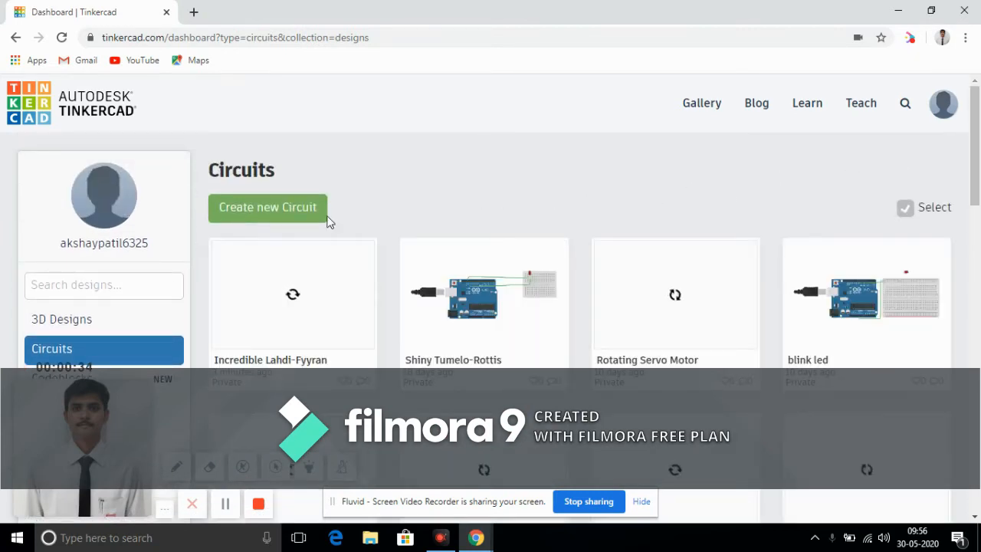
pyautogui.click(277, 209)
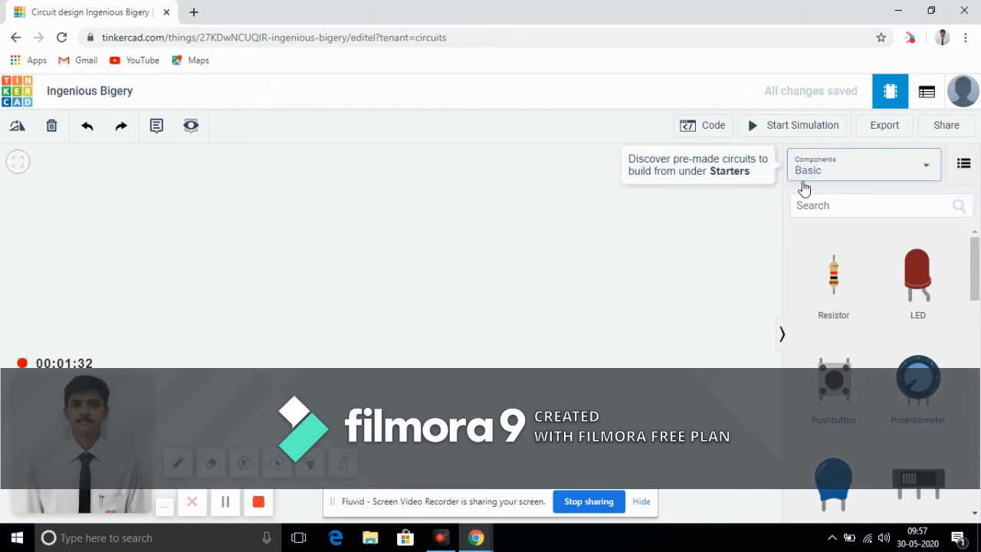
# - Search the components for "arduin" and place an Arduino Uno R3 in the workspace
pyautogui.click(814, 200)
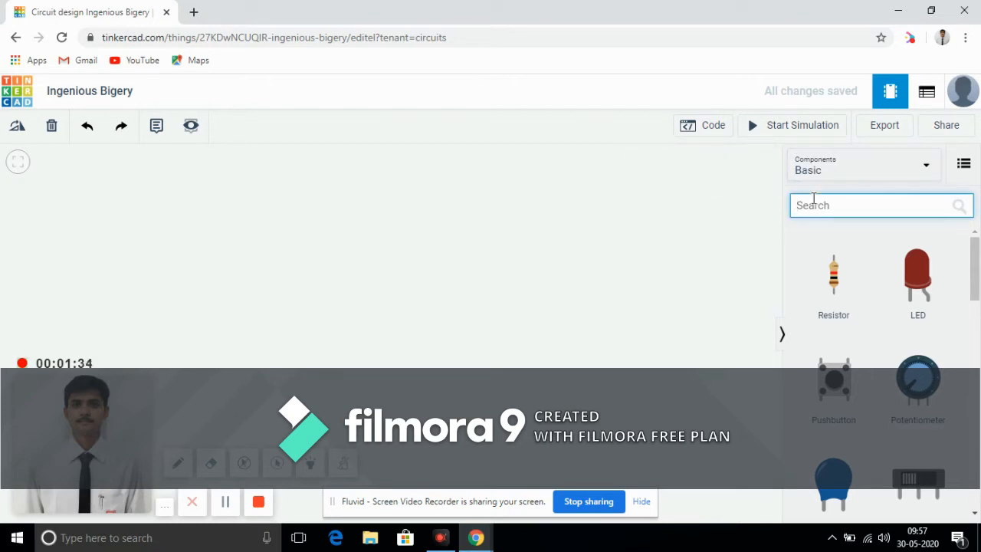
pyautogui.write('arduin')
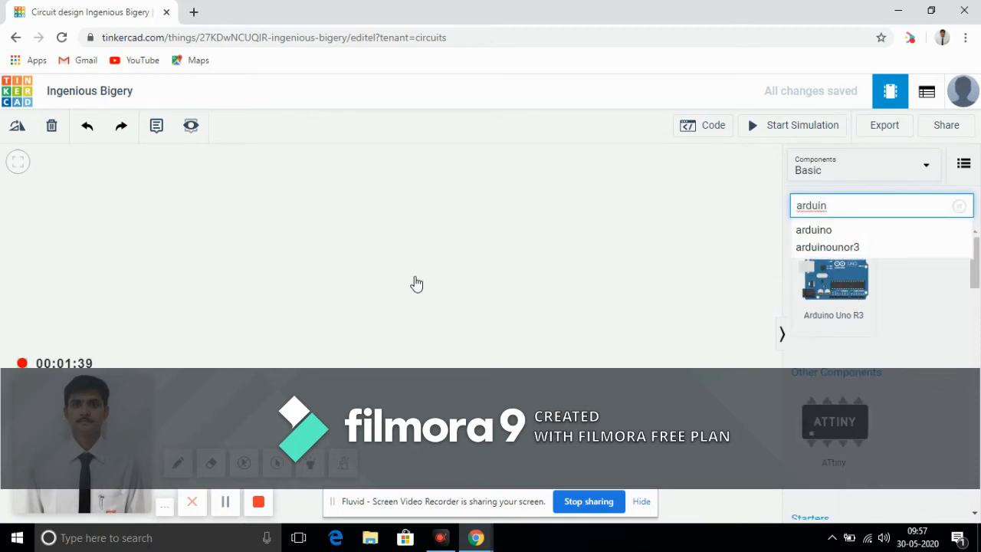
pyautogui.click(346, 281)
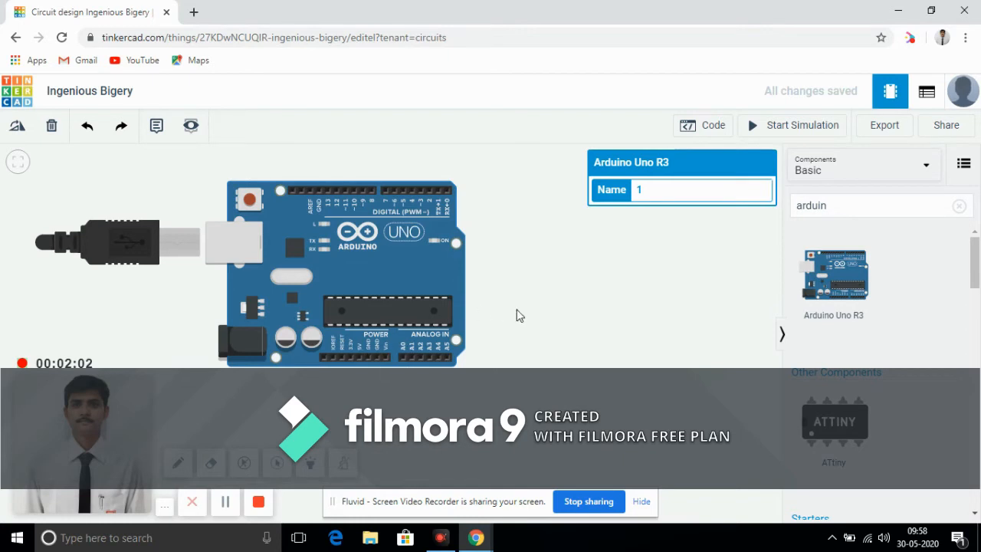
pyautogui.moveTo(850, 207); pyautogui.dragTo(791, 216)
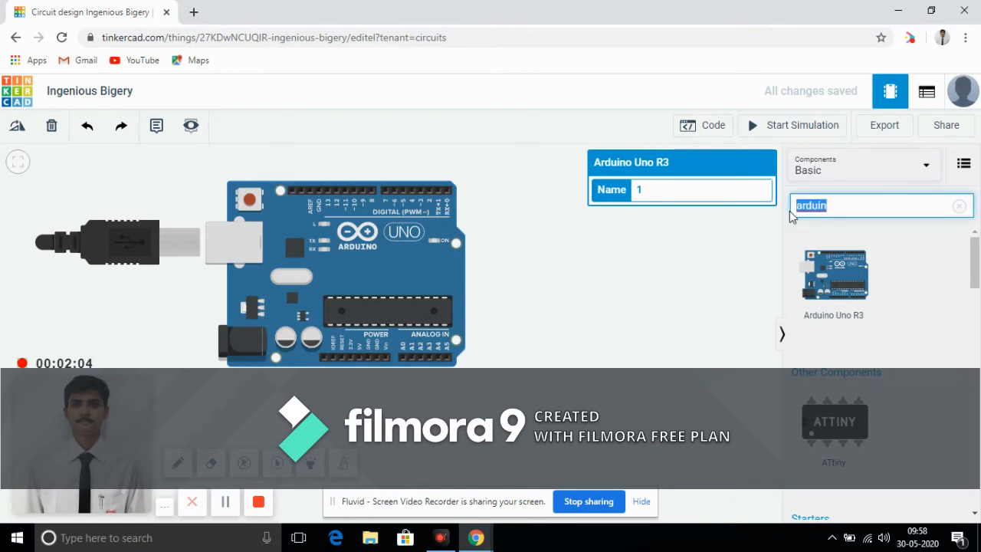
pyautogui.press('r')
pyautogui.press('e')
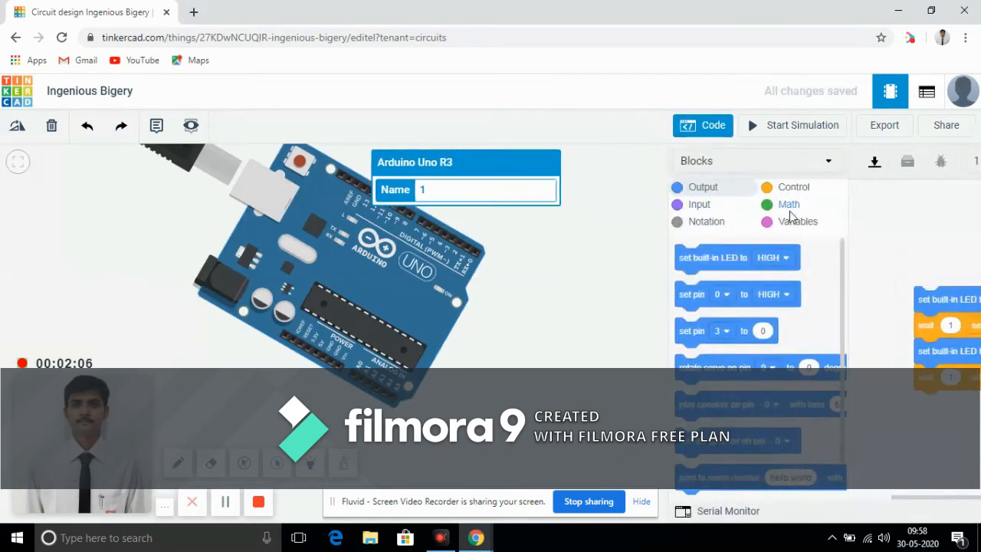
pyautogui.click(700, 125)
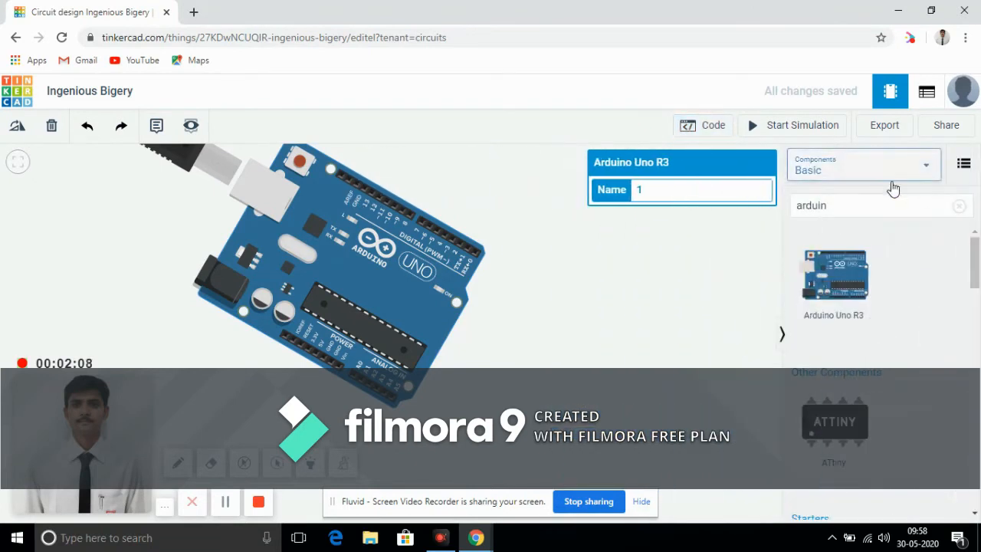
# - Search the components for "bread" and place a Breadboard Mini beside the Arduino board
pyautogui.click(958, 206)
pyautogui.click(857, 213)
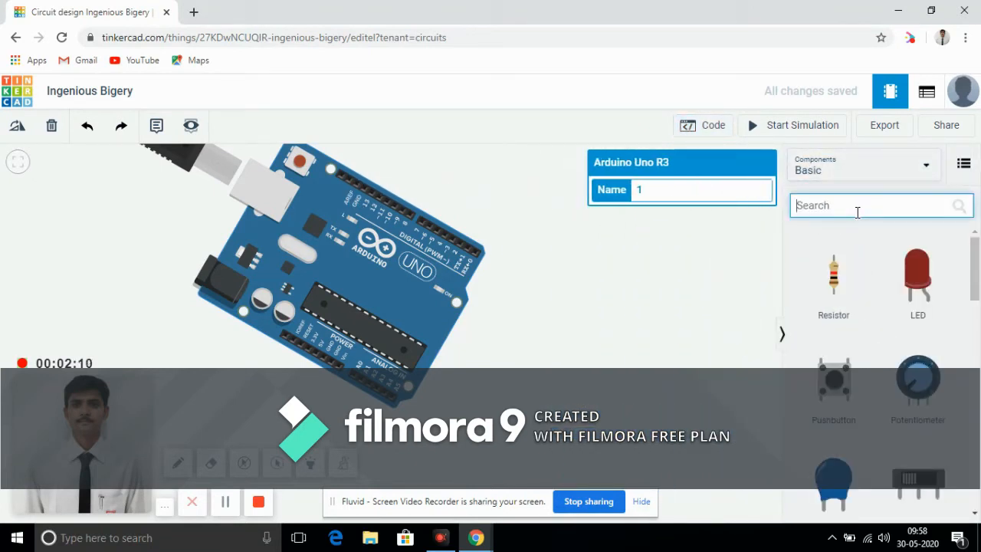
pyautogui.write('bread')
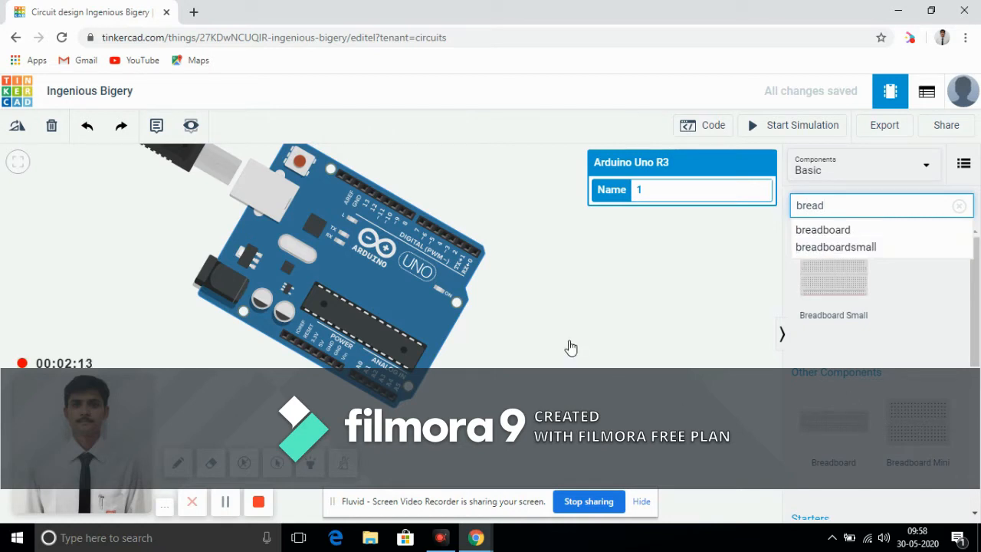
pyautogui.click(586, 321)
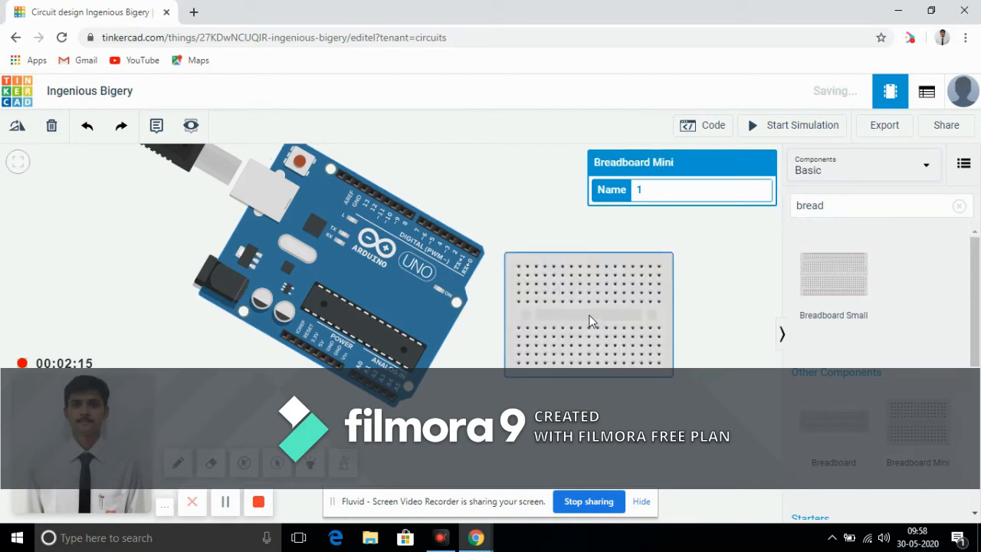
# - Rotate the Arduino Uno until it is horizontal with its digital pins along the upper edge
pyautogui.click(282, 221)
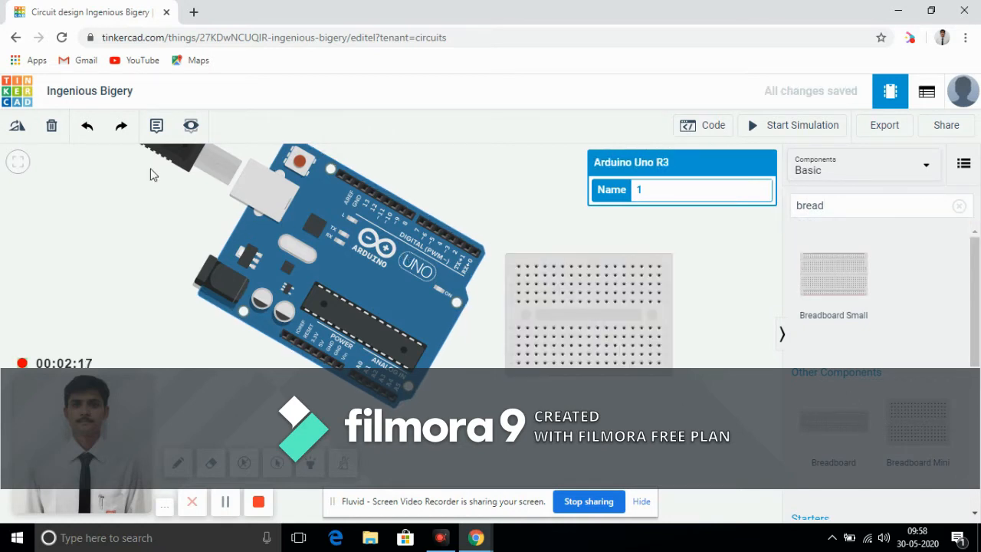
pyautogui.click(16, 127)
pyautogui.click(16, 127)
pyautogui.click(16, 127)
pyautogui.click(16, 127)
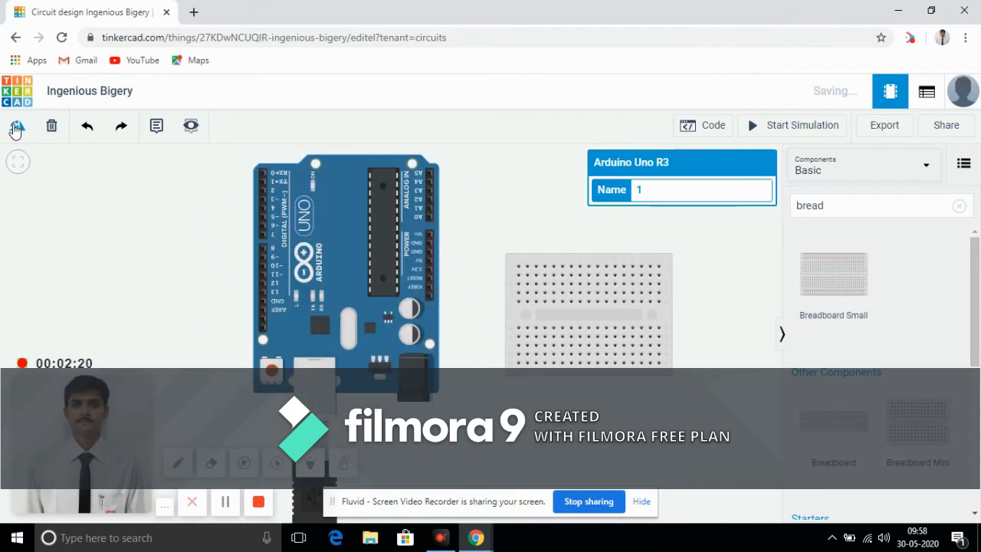
pyautogui.click(16, 127)
pyautogui.click(16, 127)
pyautogui.click(16, 127)
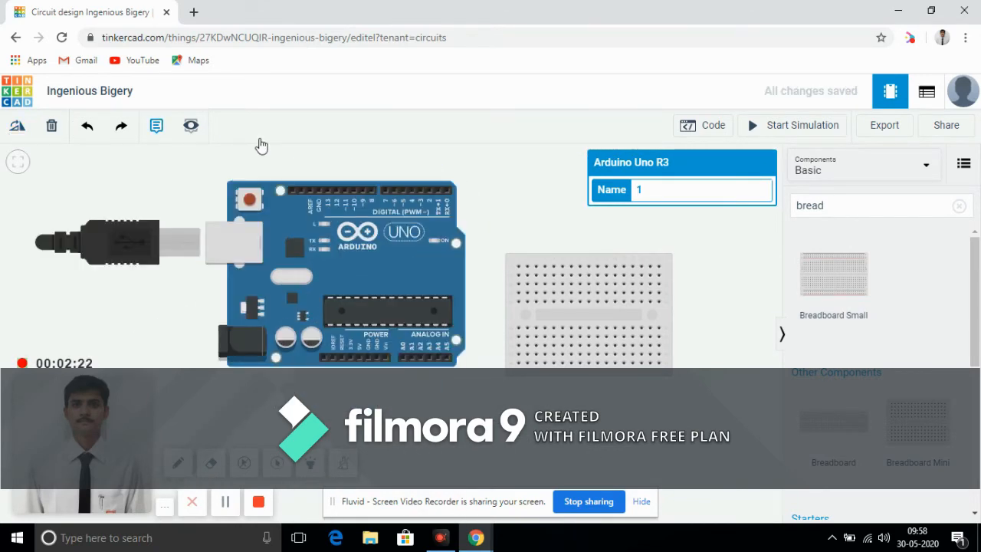
# - Clear the component search and place an LED with its legs in the uppermost row of the mini breadboard
pyautogui.click(958, 205)
pyautogui.click(837, 206)
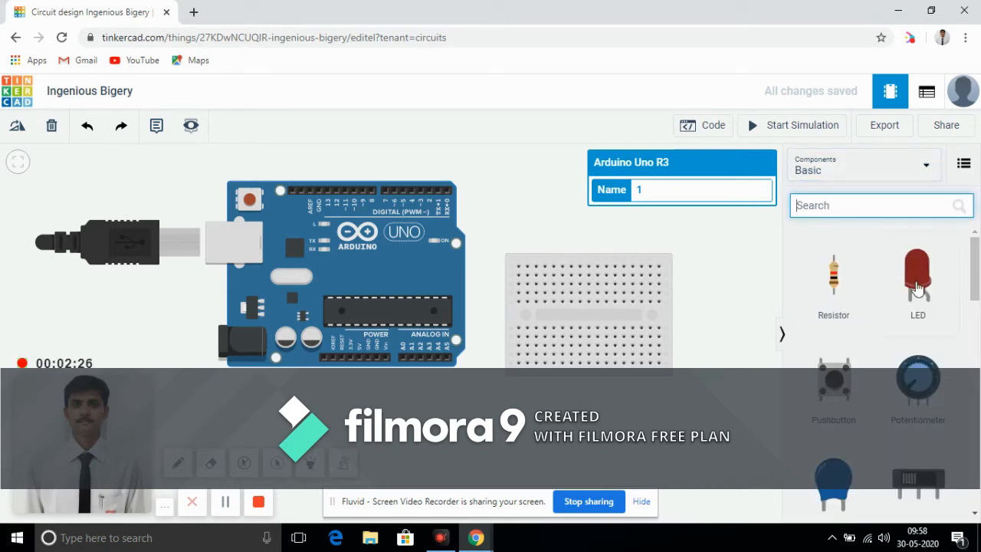
pyautogui.moveTo(912, 287); pyautogui.dragTo(756, 261)
pyautogui.moveTo(652, 271); pyautogui.dragTo(541, 268)
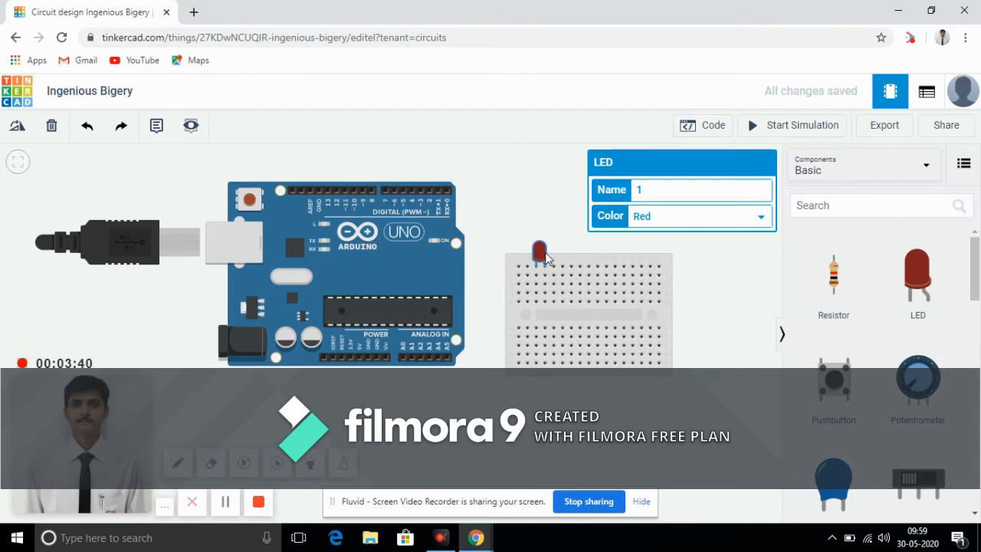
# - Try orange as the LED's color, and settle on green
pyautogui.click(734, 220)
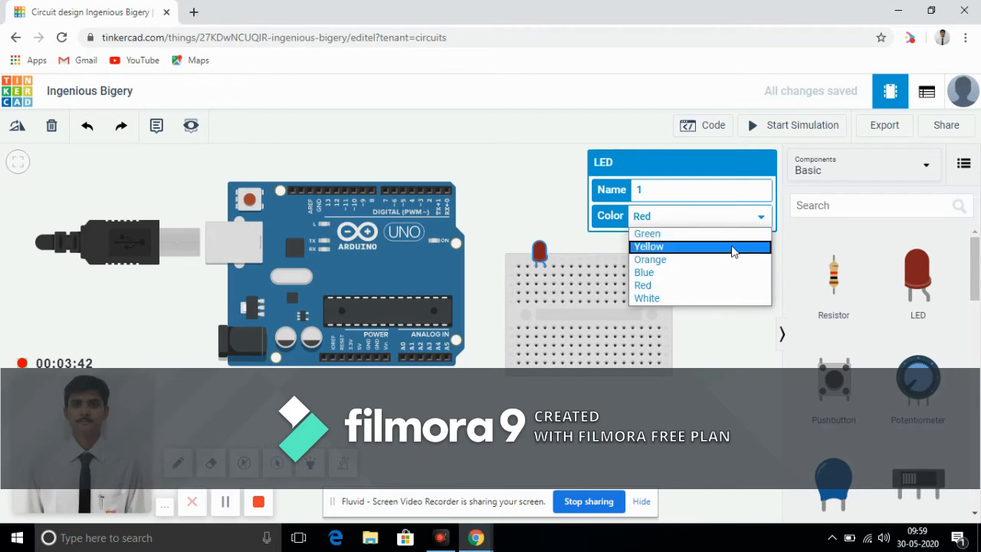
pyautogui.click(726, 262)
pyautogui.click(715, 222)
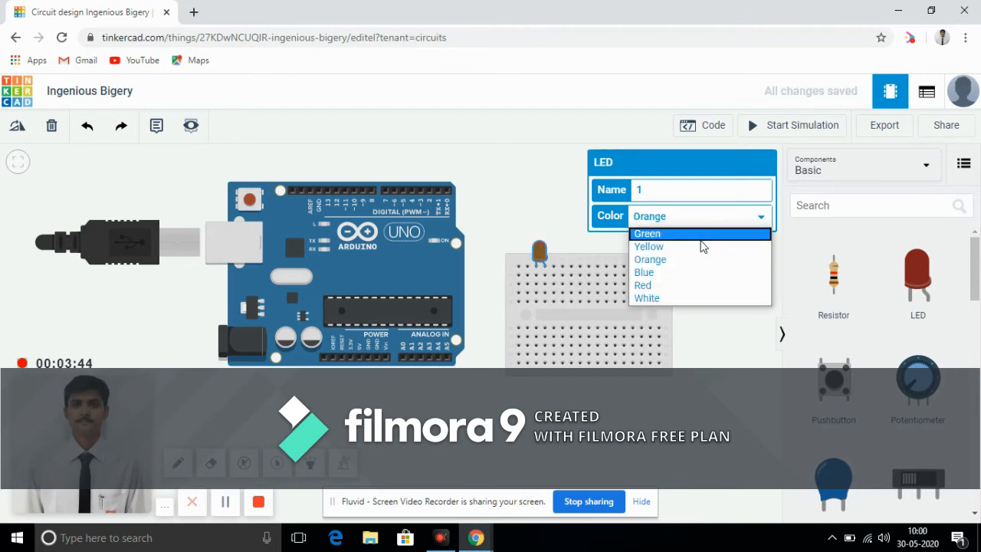
pyautogui.click(702, 234)
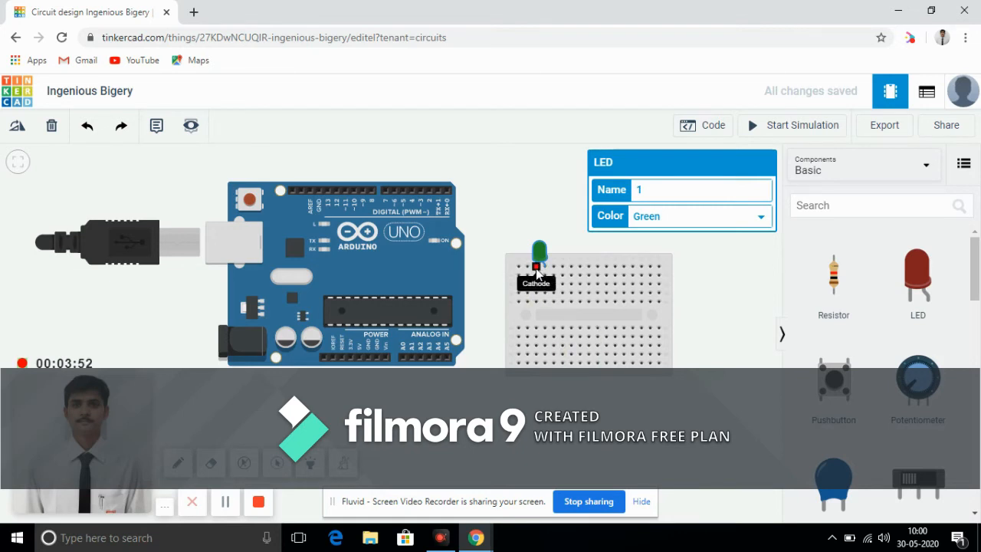
# - Wire the LED's cathode to the Arduino's GND pin, routing the wire around the board's upper edge
pyautogui.click(538, 266)
pyautogui.click(494, 267)
pyautogui.click(492, 154)
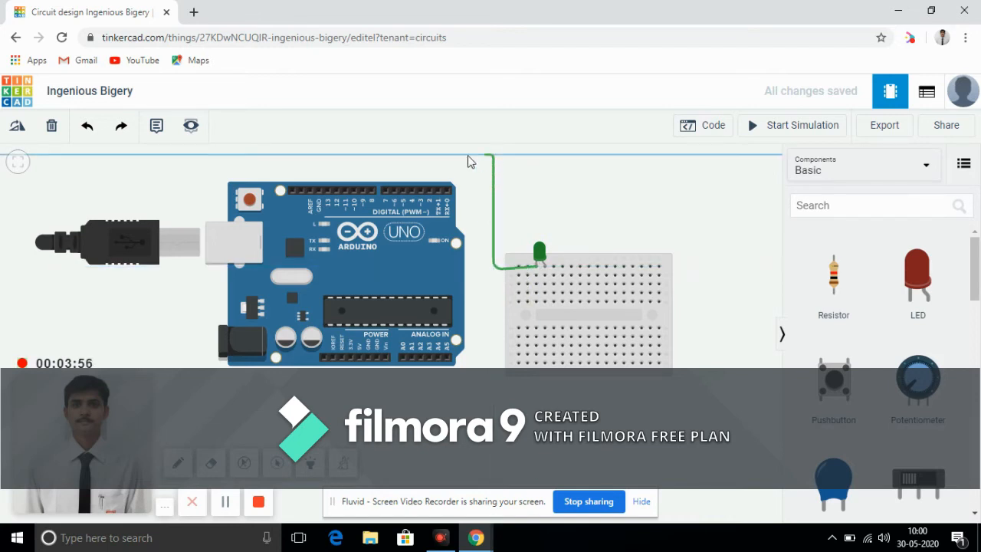
pyautogui.click(316, 155)
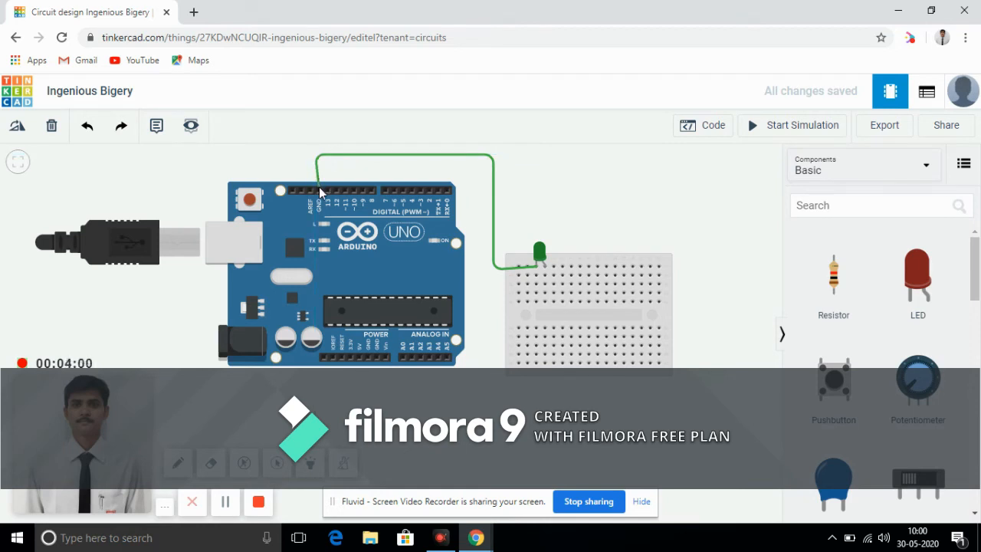
pyautogui.click(318, 189)
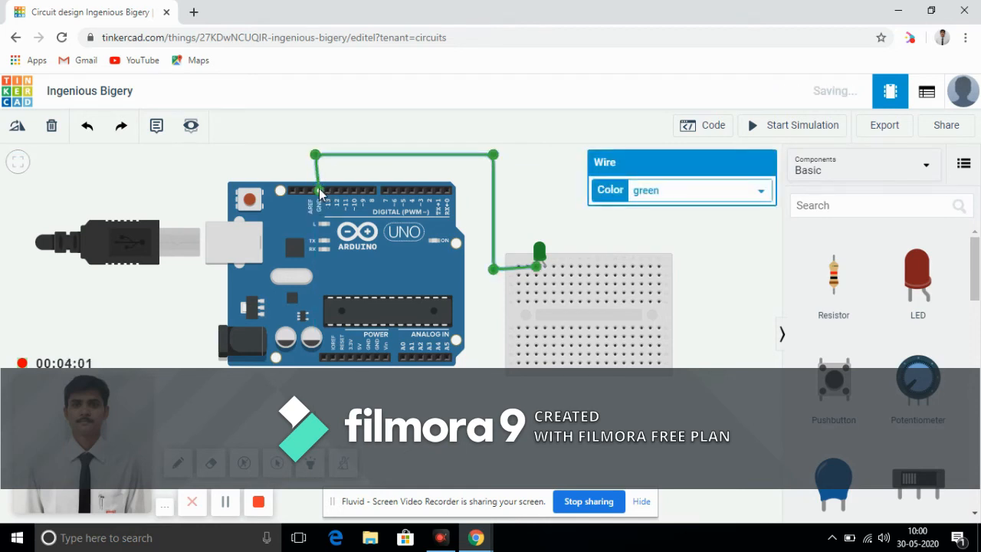
pyautogui.click(546, 277)
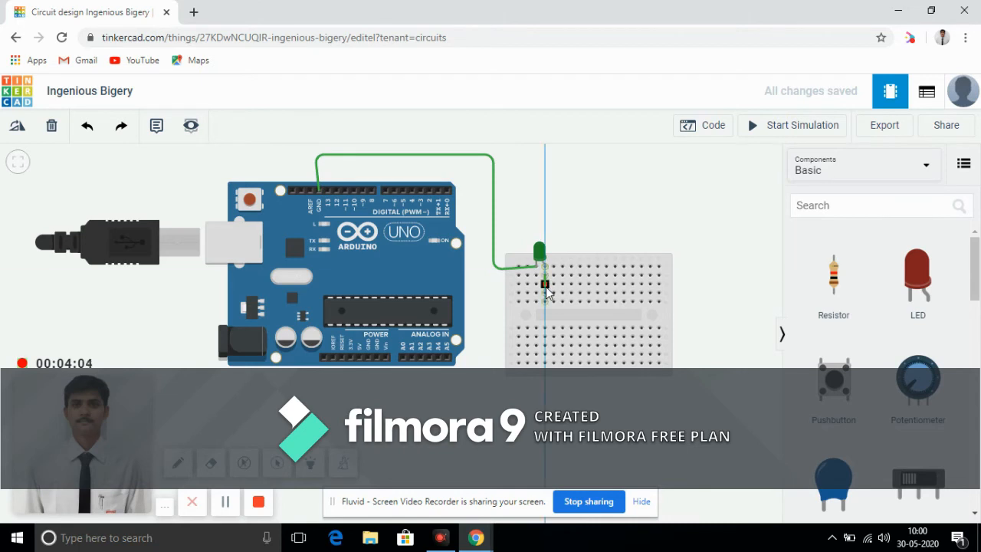
pyautogui.click(545, 284)
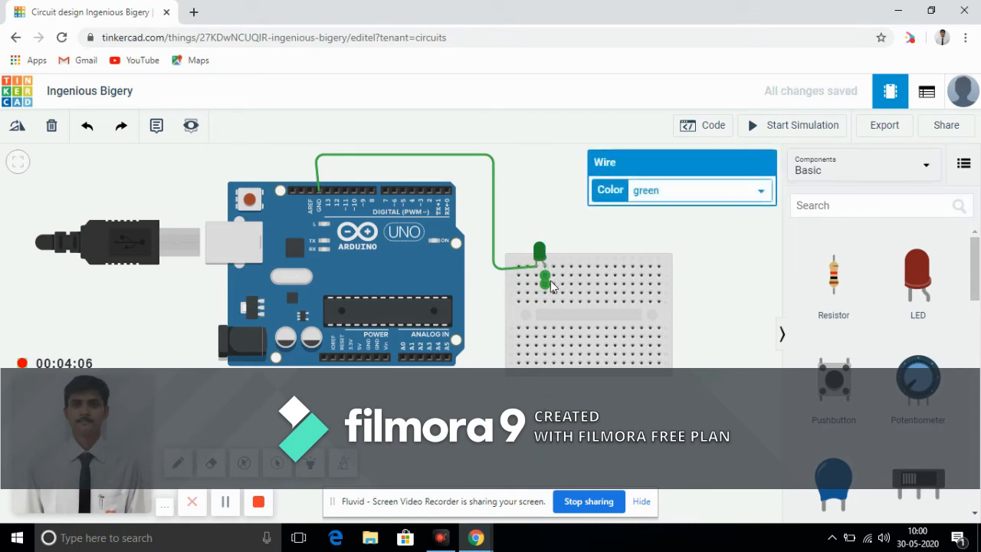
pyautogui.press('Delete')
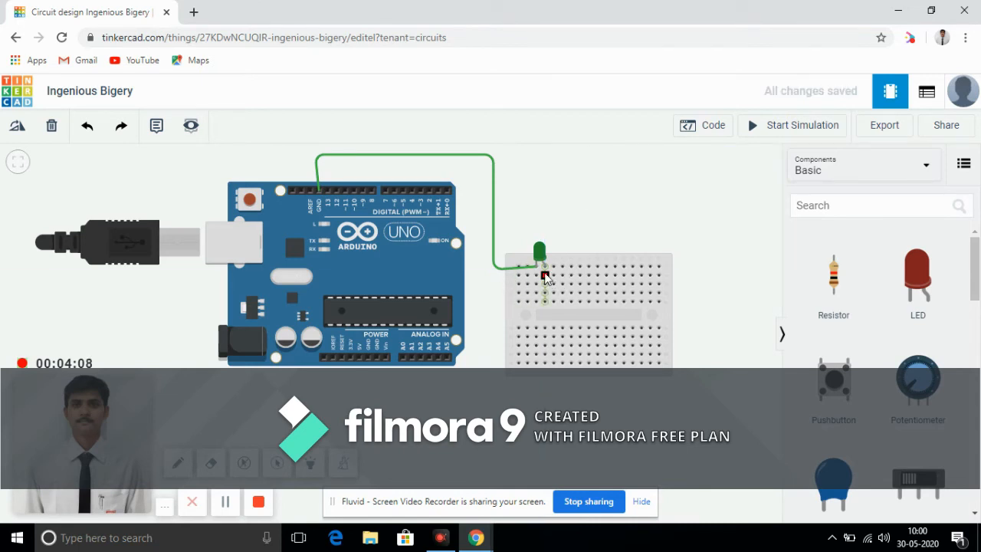
# - Wire the breadboard hole below the LED's anode to Arduino pin D13, with a bend over the board
pyautogui.click(528, 275)
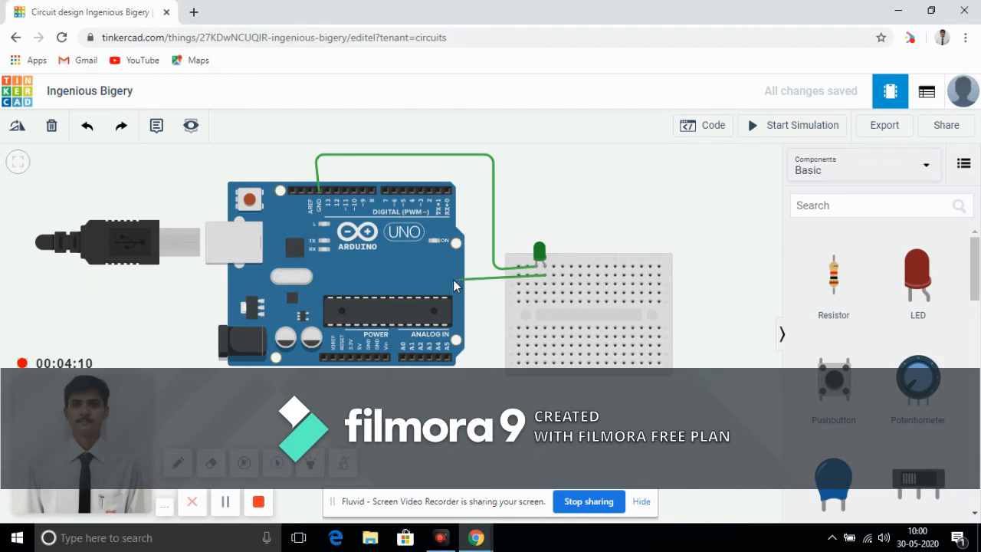
pyautogui.click(324, 271)
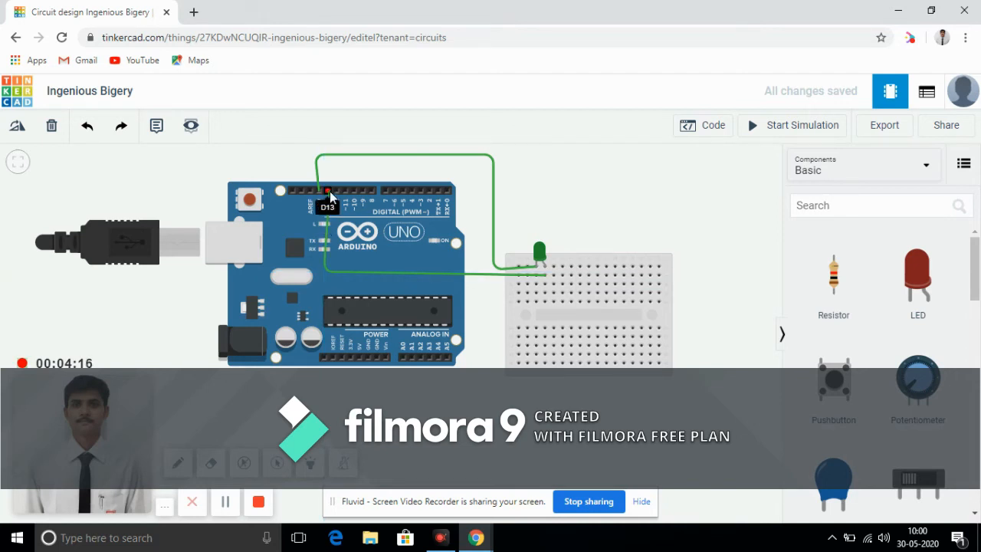
pyautogui.click(329, 191)
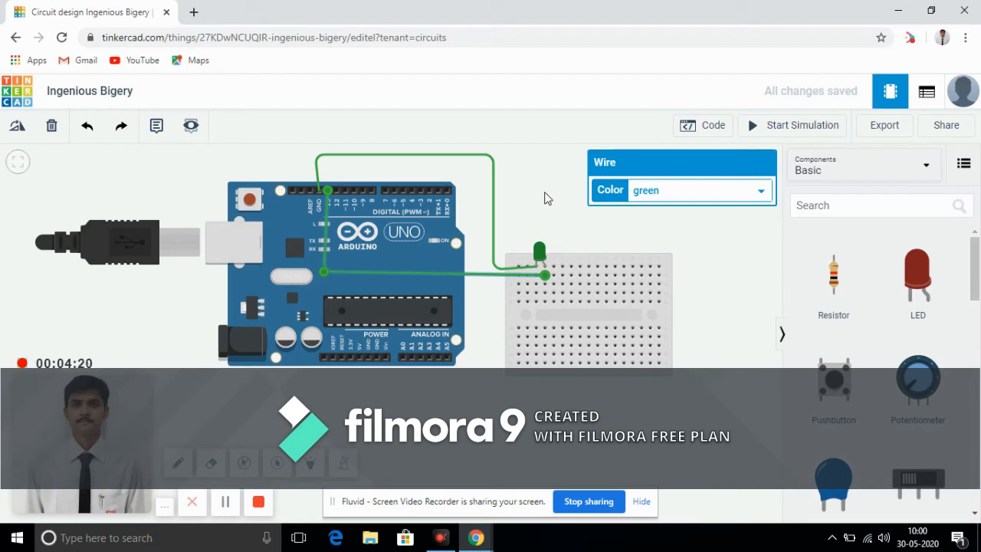
# - Open the block code editor and remove all default blink blocks from the program
pyautogui.click(699, 129)
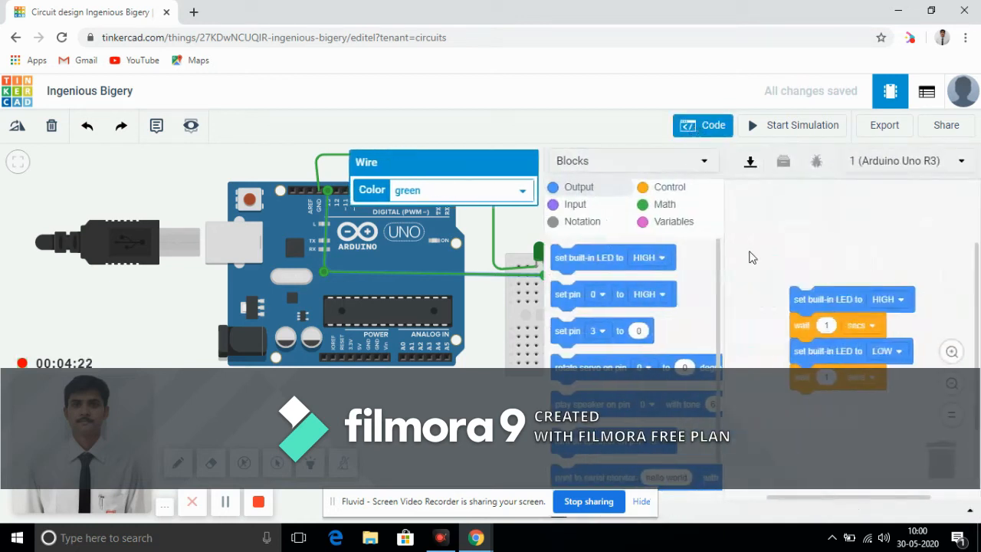
pyautogui.moveTo(832, 302); pyautogui.dragTo(941, 459)
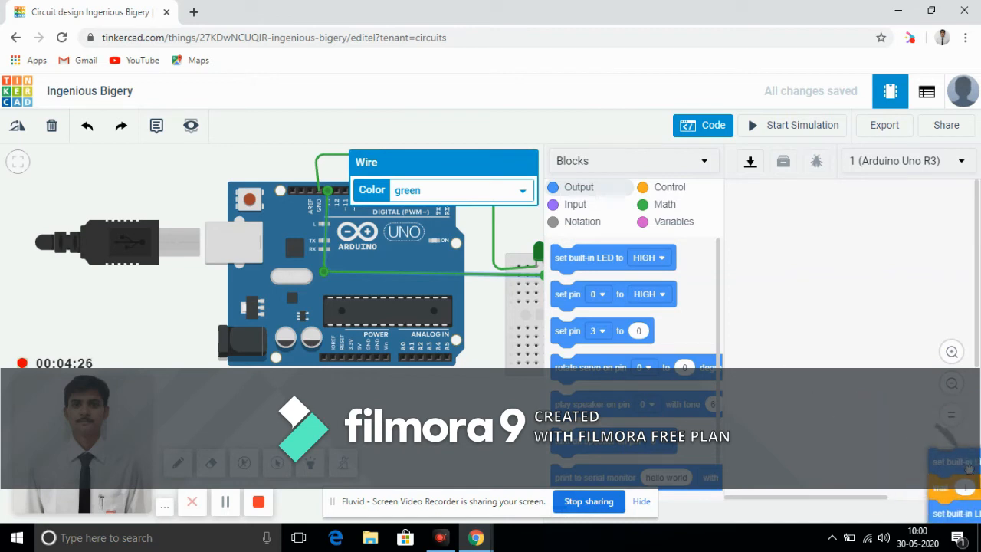
pyautogui.moveTo(883, 421); pyautogui.dragTo(941, 462)
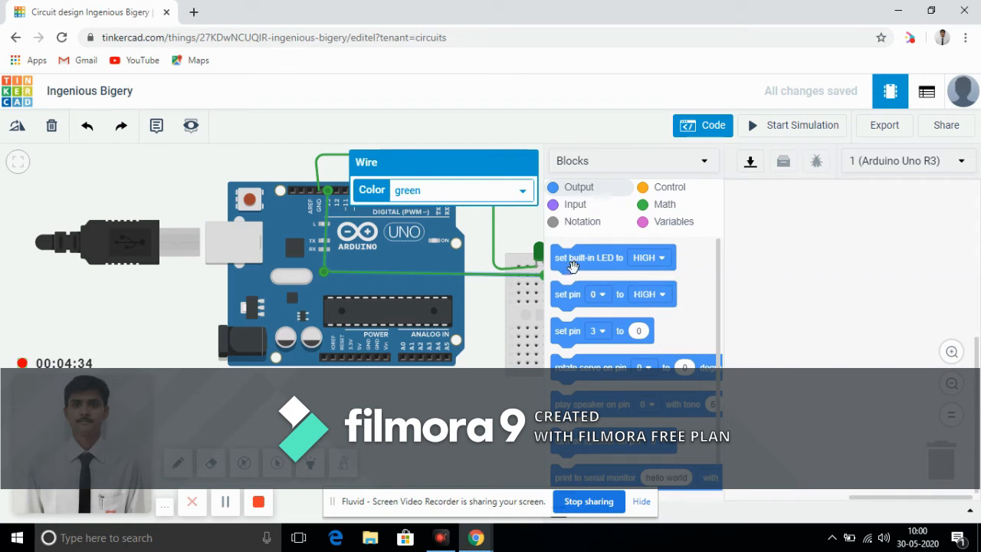
# - Start the program with a block setting the built-in LED to HIGH, followed by a 1-second wait
pyautogui.moveTo(613, 256); pyautogui.dragTo(805, 223)
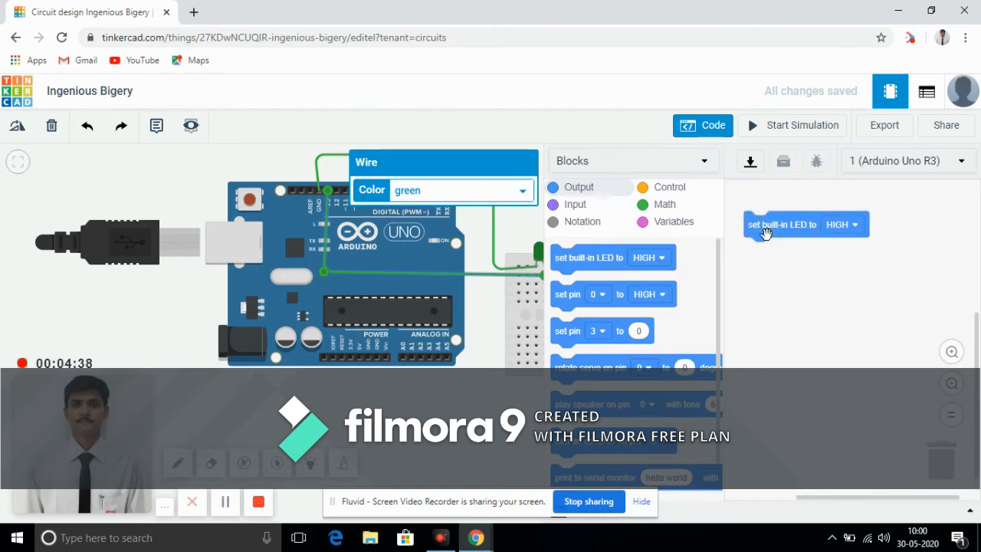
pyautogui.click(842, 227)
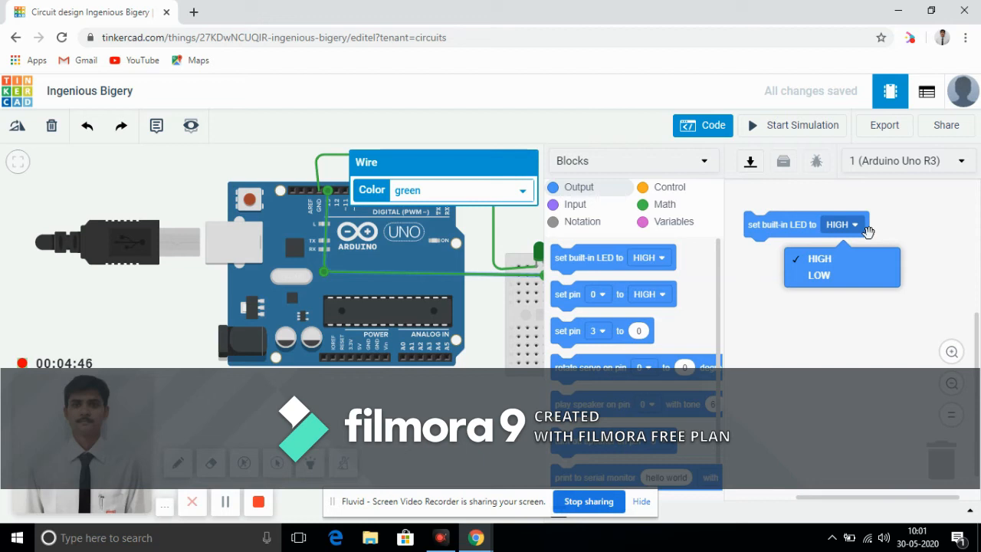
pyautogui.click(917, 235)
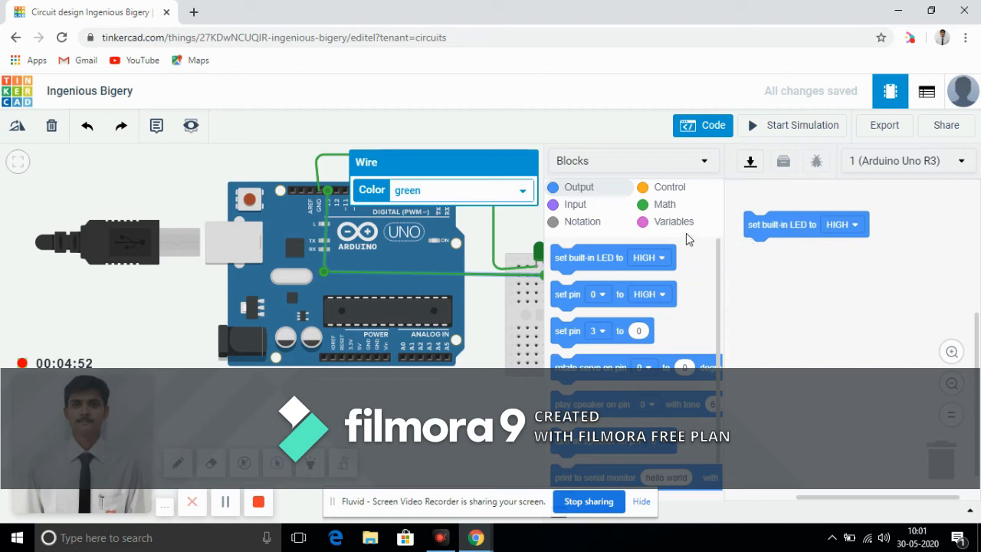
pyautogui.click(663, 191)
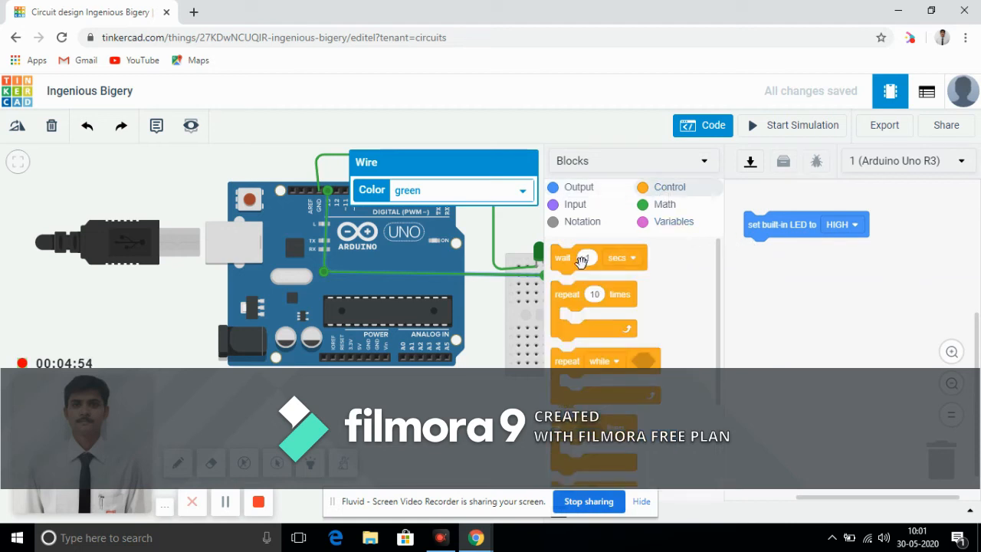
pyautogui.moveTo(570, 264); pyautogui.dragTo(762, 262)
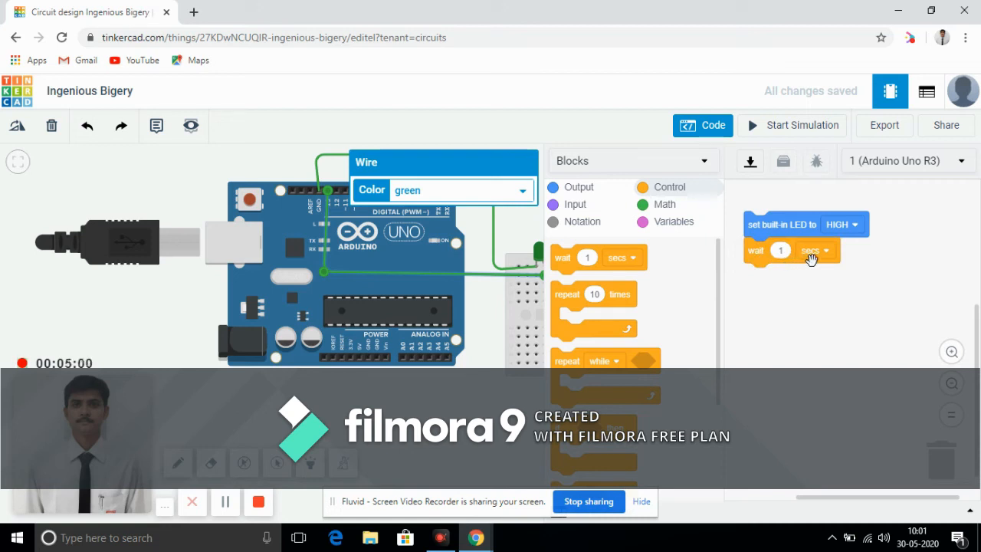
# - Add a block setting the built-in LED to LOW below the wait, followed by another 1-second wait
pyautogui.click(571, 205)
pyautogui.click(562, 188)
pyautogui.moveTo(574, 256); pyautogui.dragTo(762, 274)
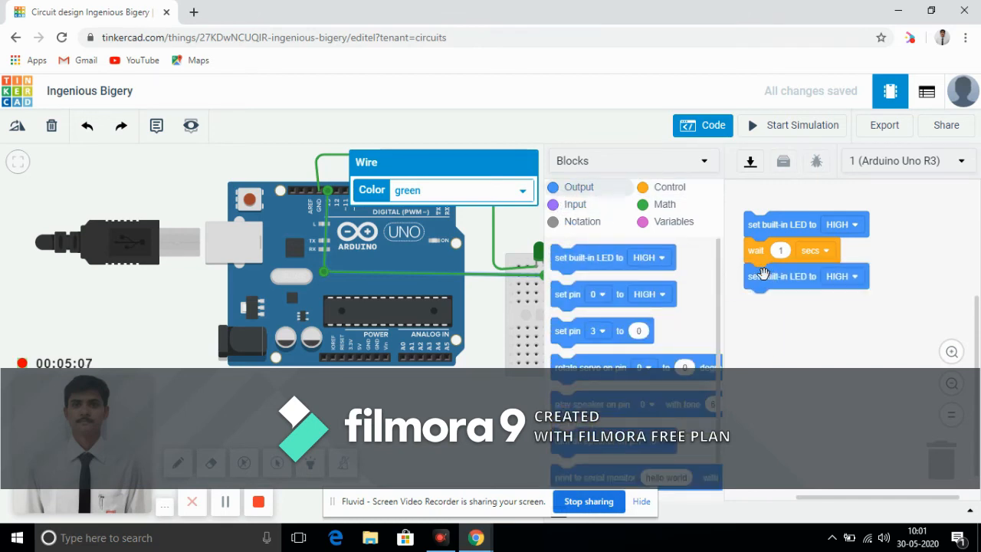
pyautogui.click(854, 280)
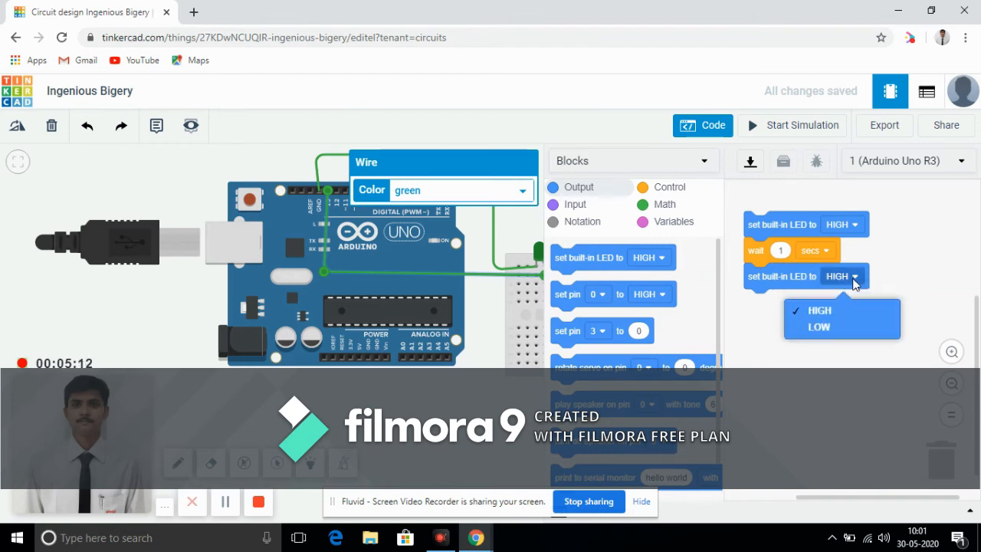
pyautogui.click(826, 328)
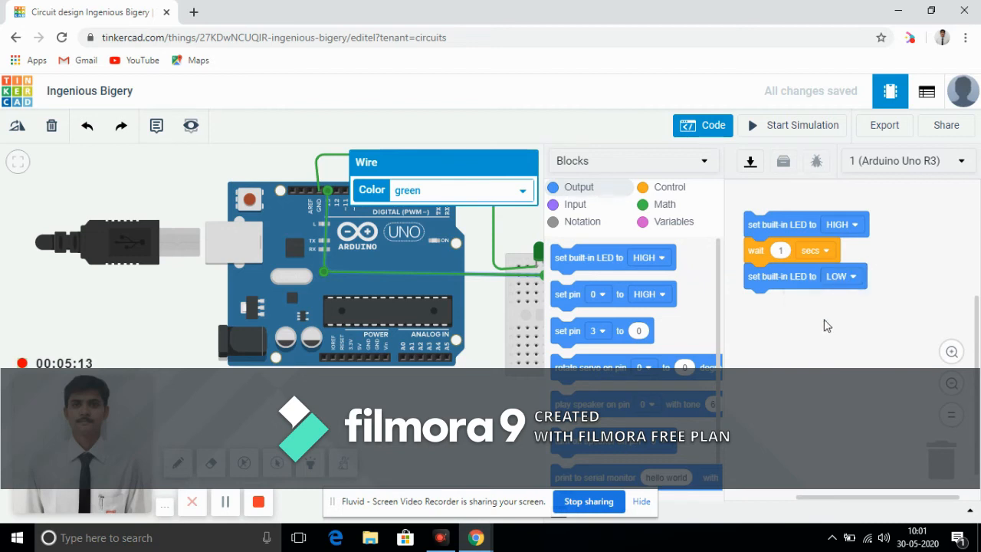
pyautogui.click(651, 189)
pyautogui.moveTo(613, 261); pyautogui.dragTo(761, 298)
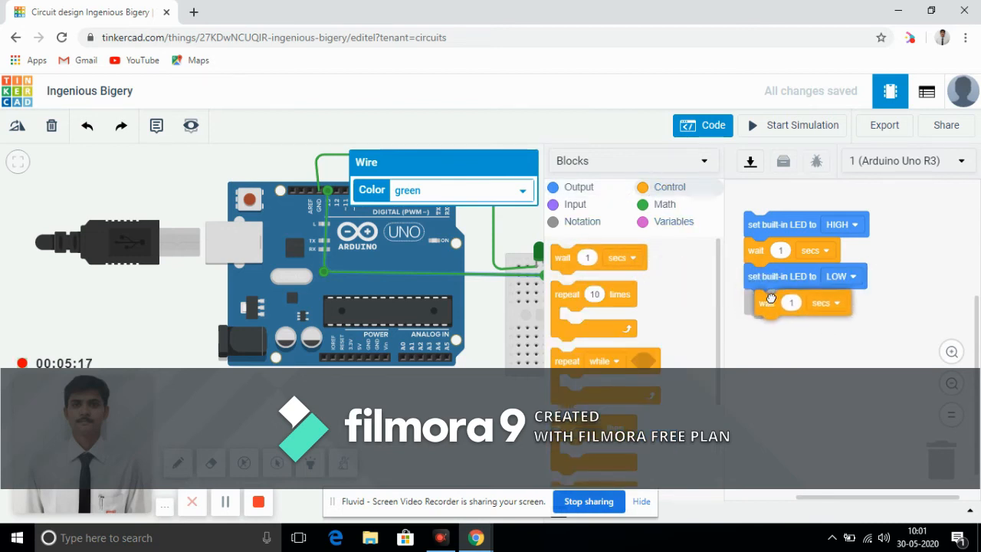
# - Set the duration of both wait blocks to 5 seconds
pyautogui.click(823, 303)
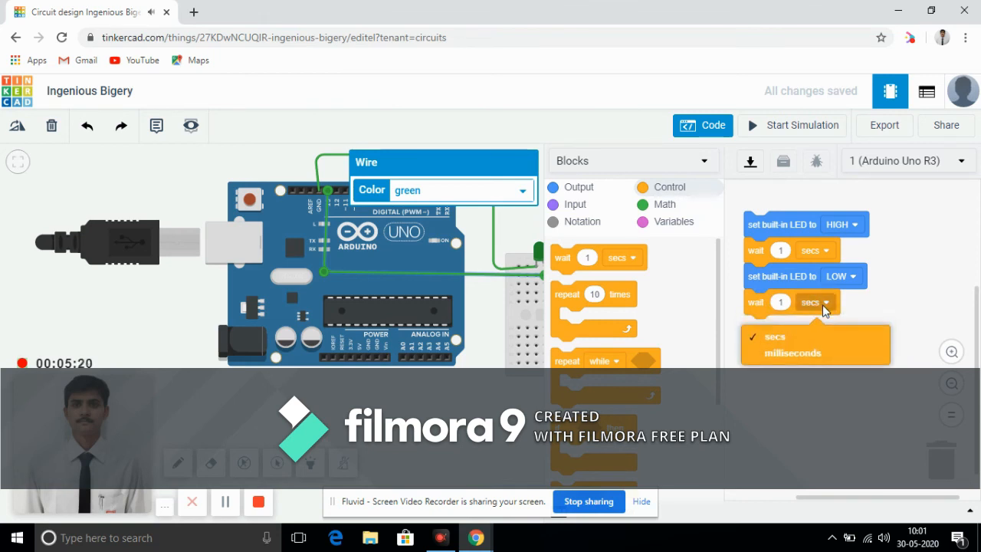
pyautogui.click(781, 252)
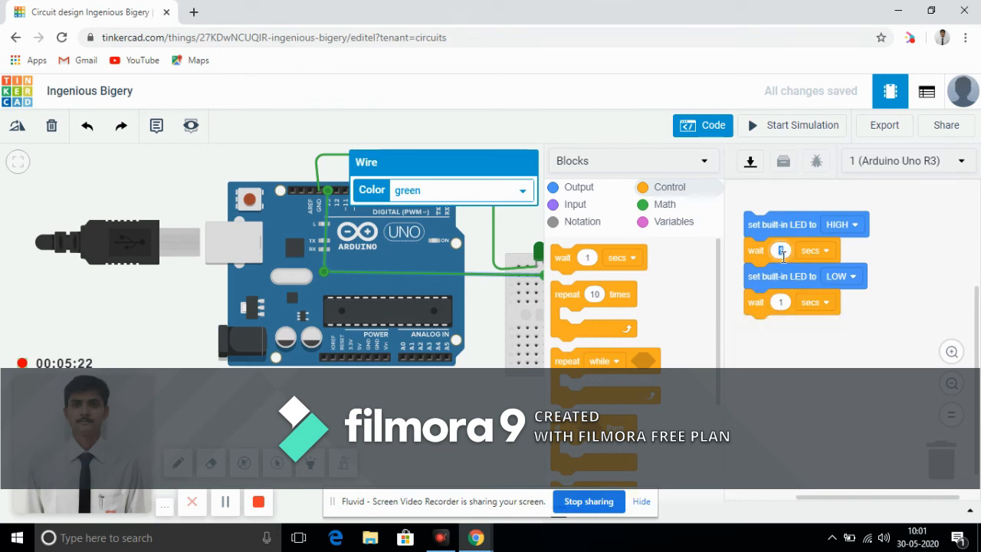
pyautogui.click(781, 303)
pyautogui.write('5')
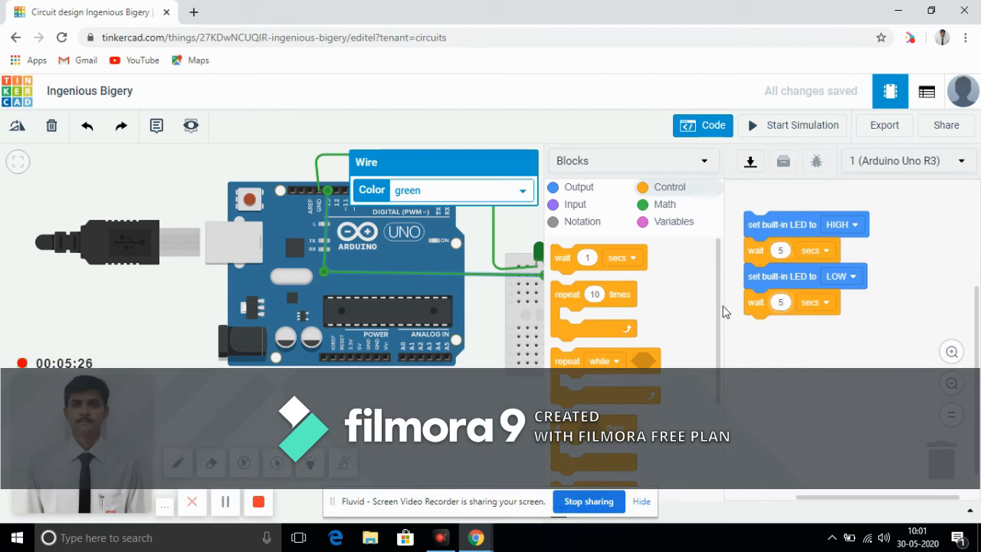
# - Close the code editor, run the simulation to watch the LED blink, and stop it
pyautogui.click(702, 125)
pyautogui.click(775, 135)
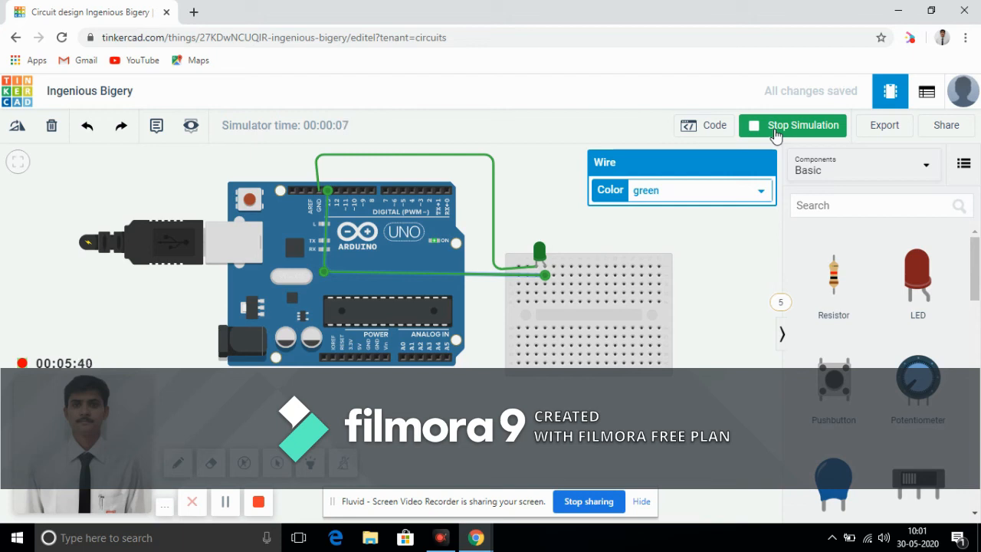
pyautogui.click(775, 135)
# - Set both wait blocks to 1 second and start the simulation with the code editor closed
pyautogui.click(712, 129)
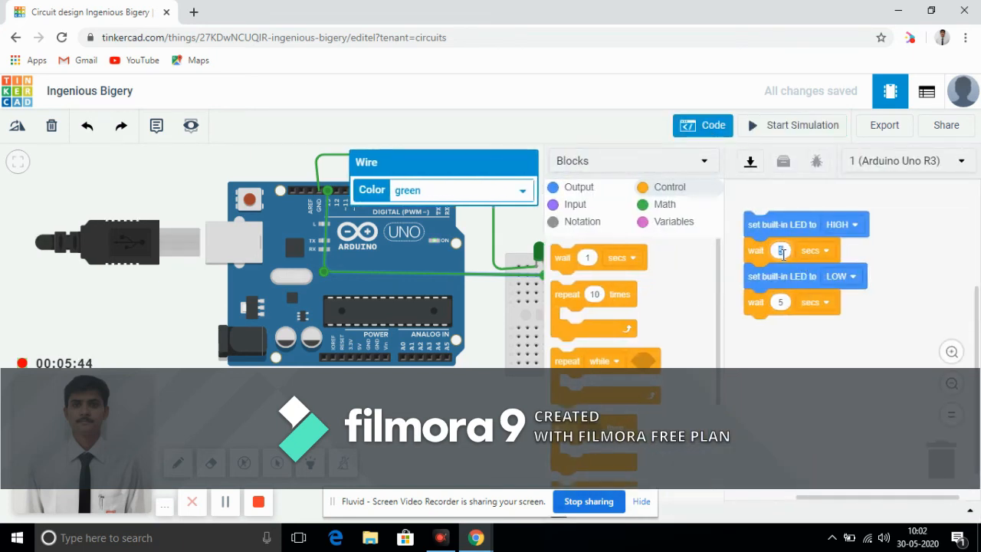
pyautogui.click(782, 303)
pyautogui.click(705, 132)
pyautogui.click(777, 136)
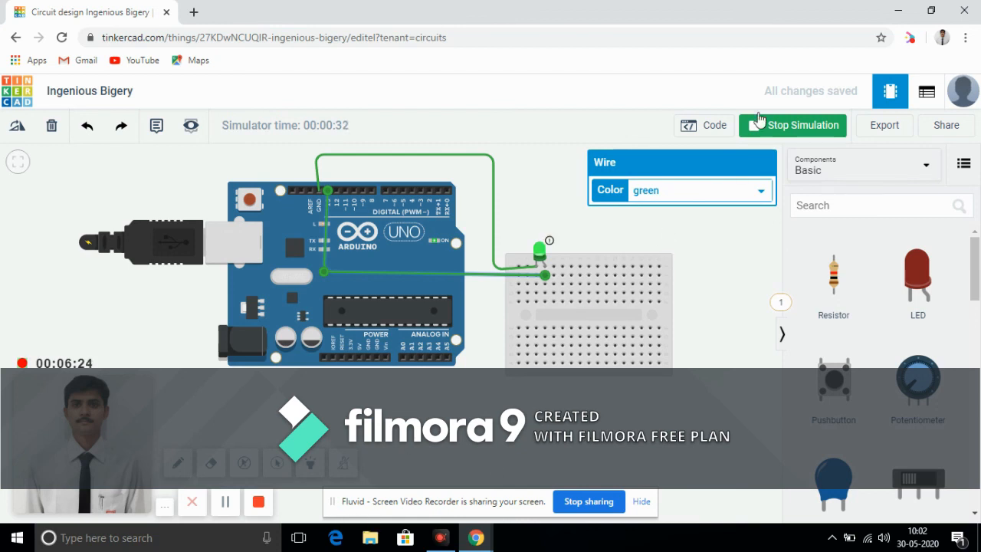
# - Review the block program while the simulation runs, and stop the simulation
pyautogui.click(707, 132)
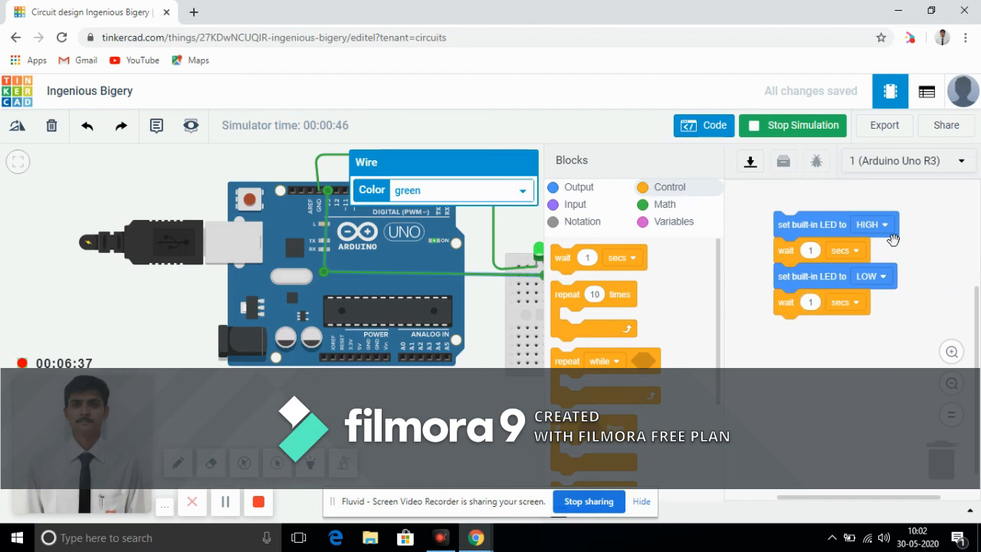
pyautogui.click(707, 129)
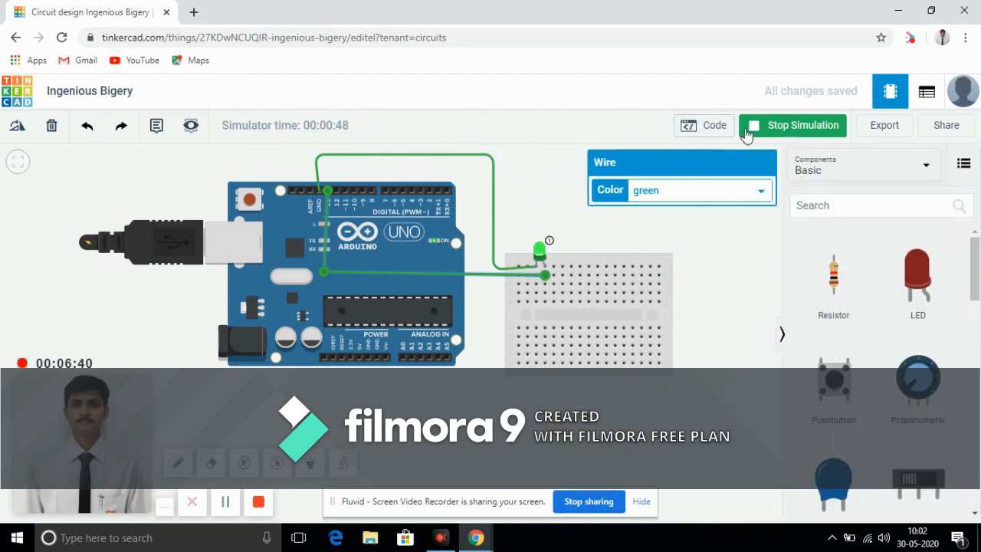
pyautogui.click(753, 132)
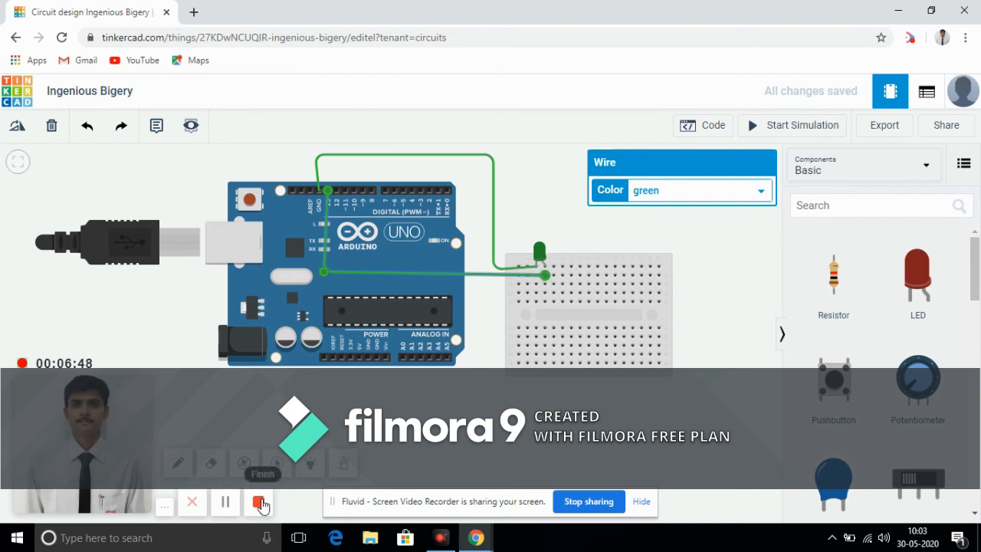
pyautogui.click(258, 502)
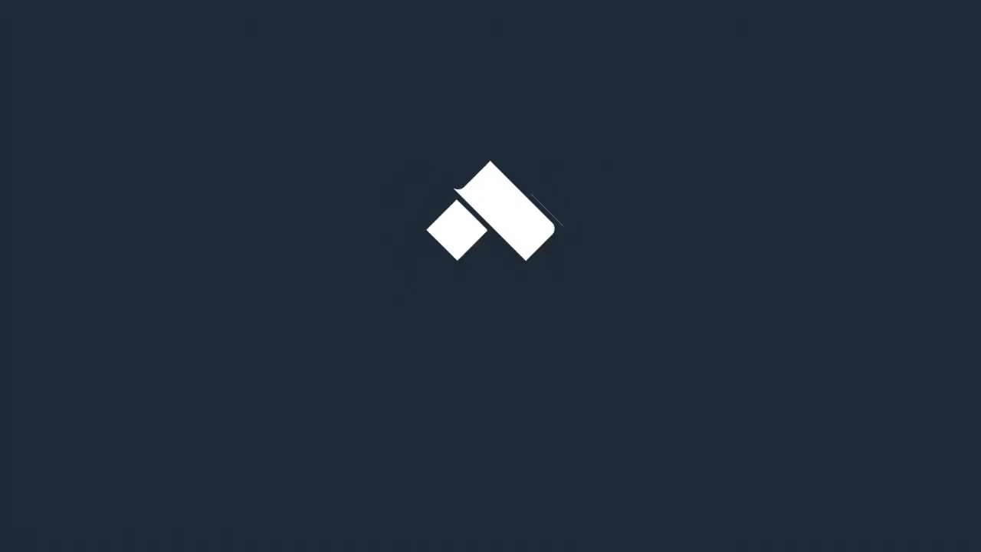